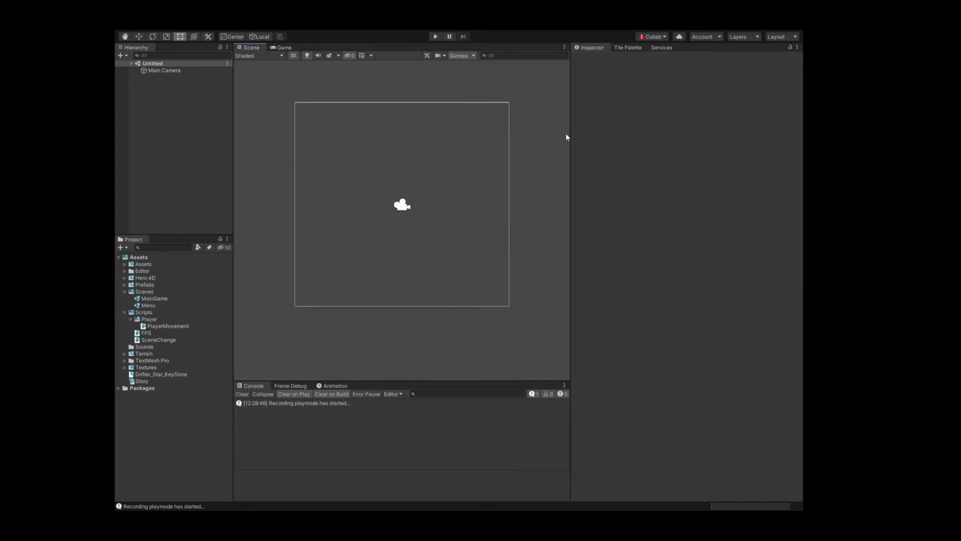
# Step: Add a Grid with a Tilemap child to the Hierarchy and select the Grid
pyautogui.click(157, 111)
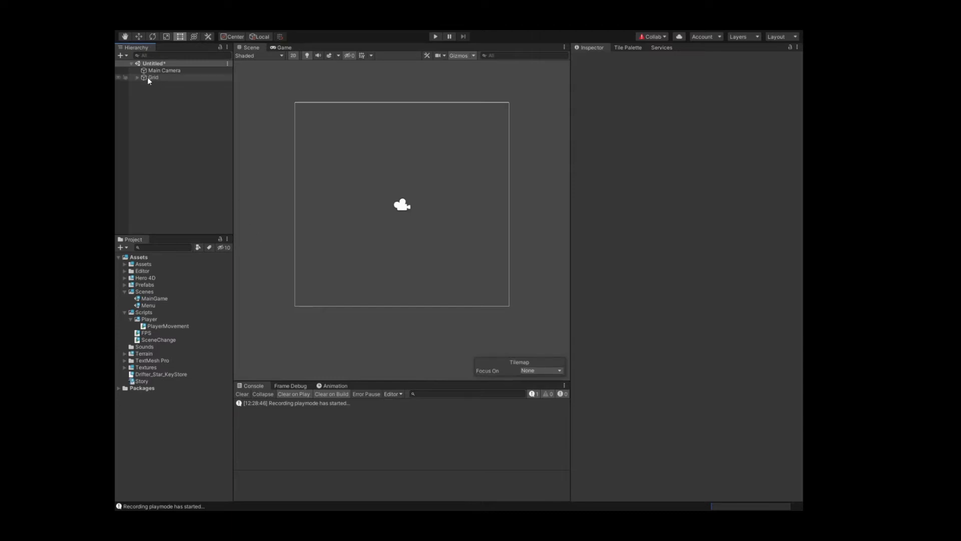
pyautogui.click(148, 78)
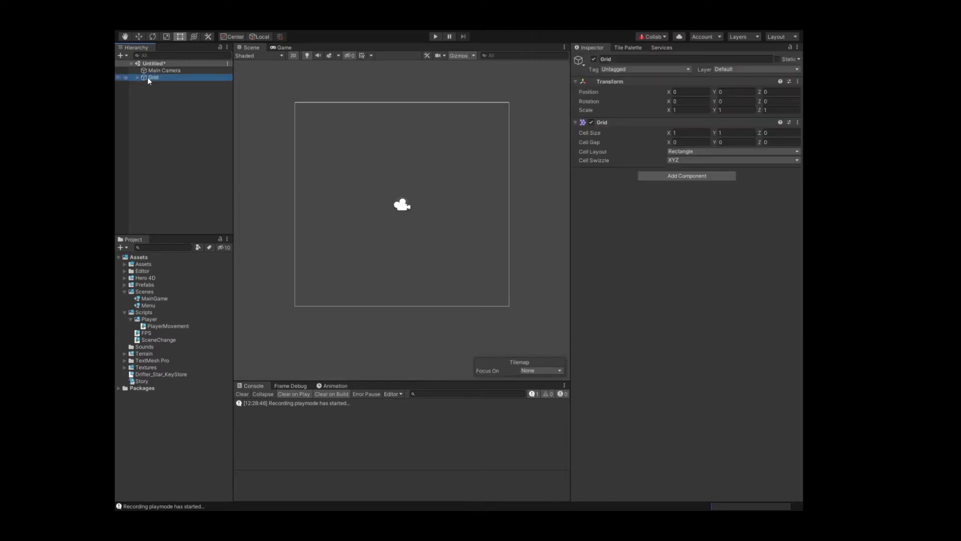
# Step: Set the Grid's Cell Size Y to 0.5 and select its child Tilemap
pyautogui.click(725, 133)
pyautogui.write('0.5')
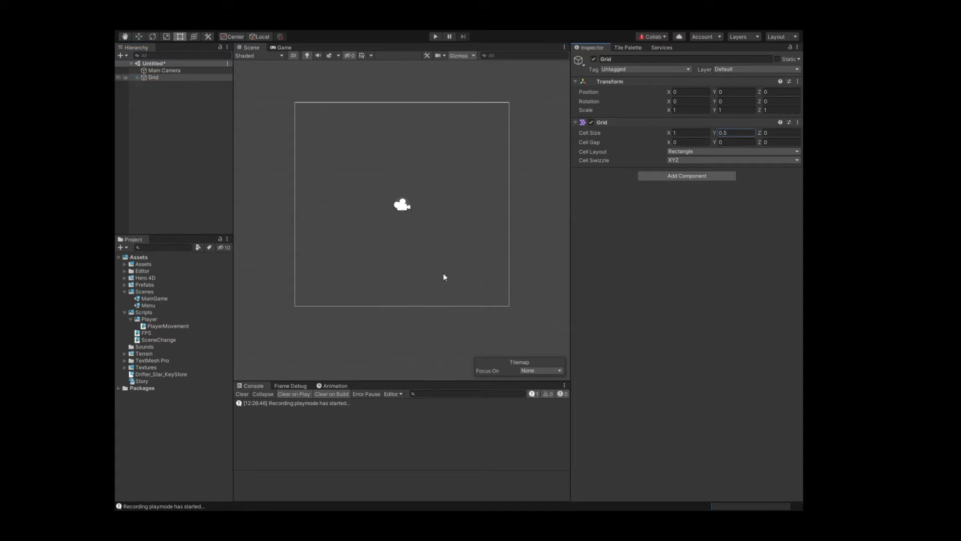
pyautogui.click(136, 78)
pyautogui.doubleClick(161, 84)
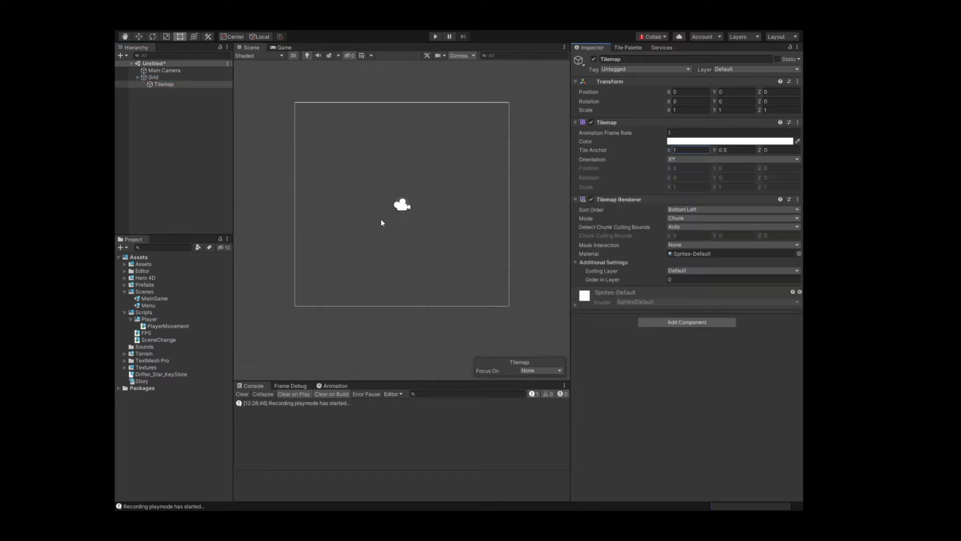
pyautogui.scroll(-1, 395, 207)
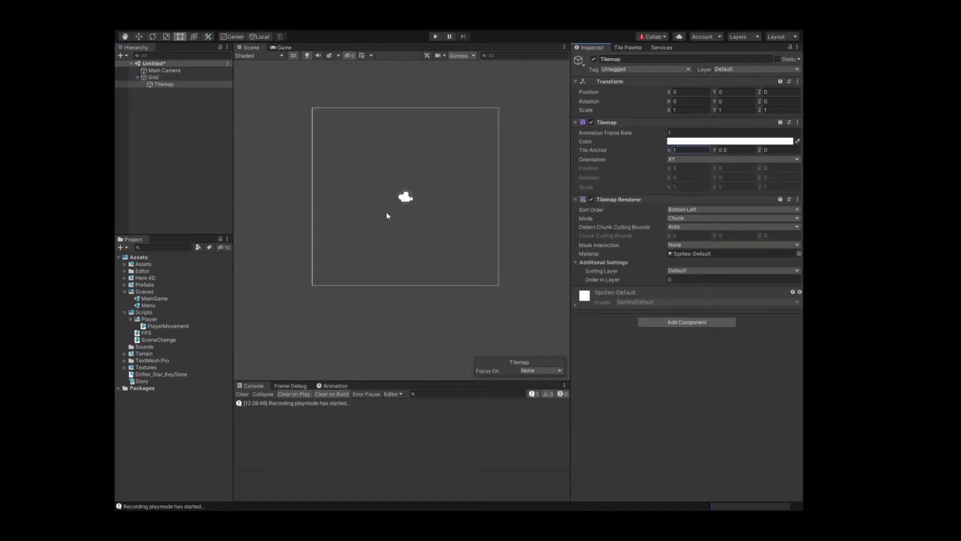
pyautogui.scroll(5, 402, 209)
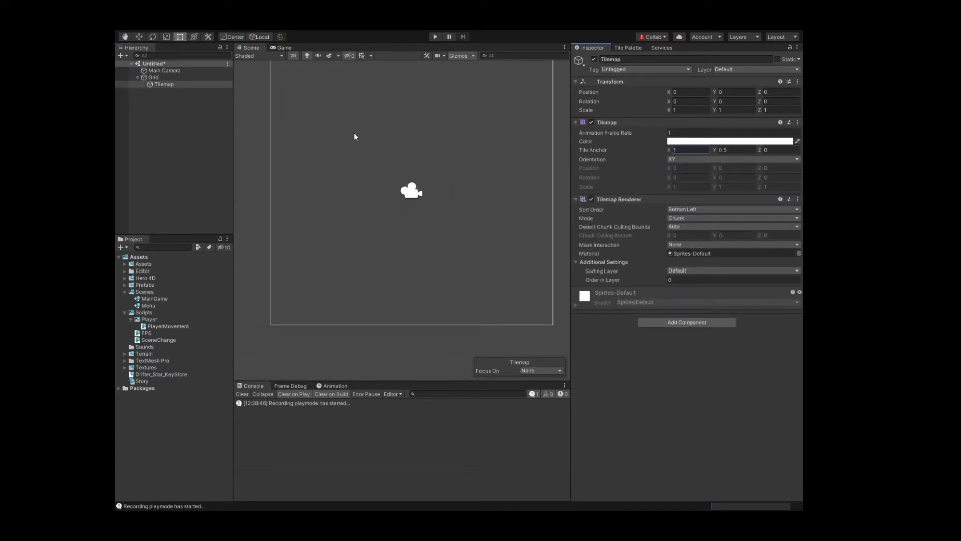
# Step: Open the Tile Palette and switch from the Terrain palette to the empty New Palette
pyautogui.click(627, 49)
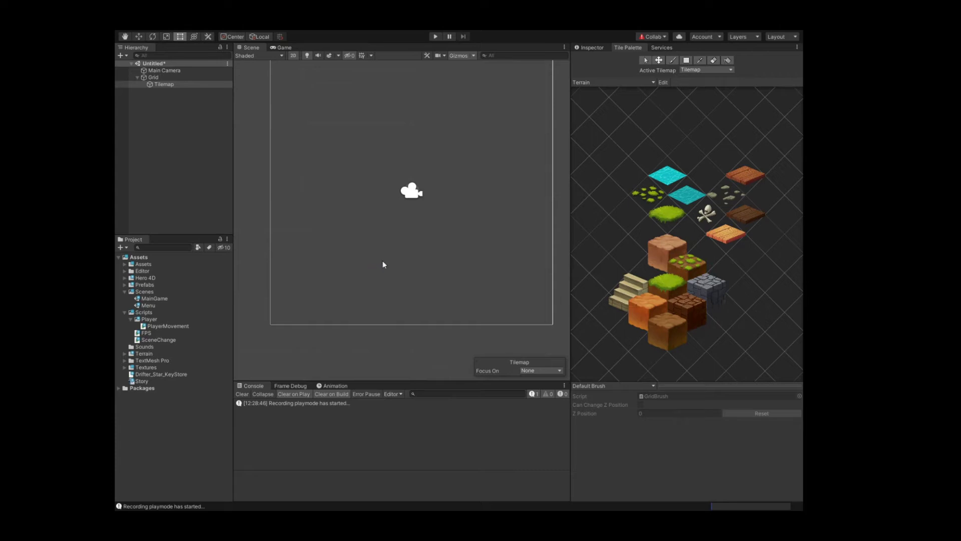
pyautogui.click(652, 82)
pyautogui.click(652, 87)
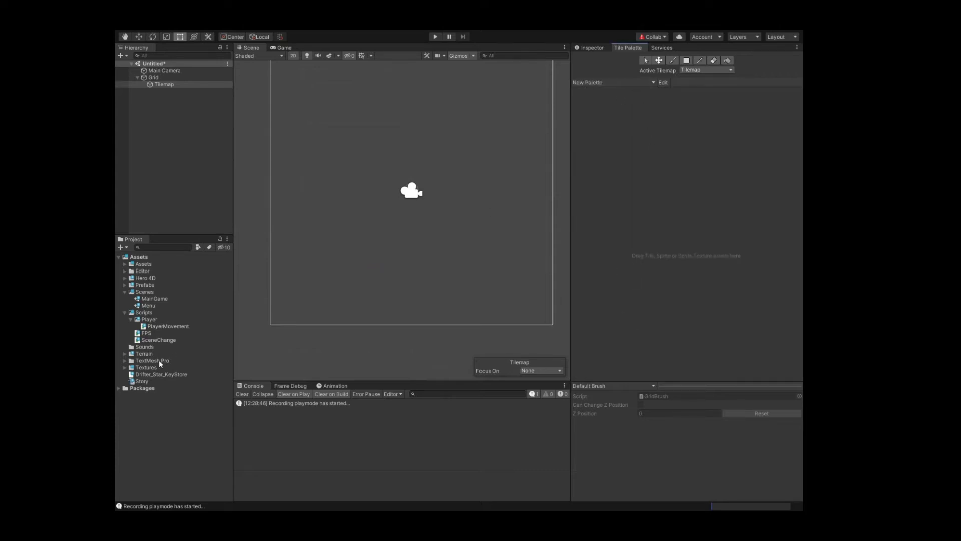
# Step: Drag the grass sprite from Textures > TerrainSprites into the New Palette
pyautogui.click(124, 367)
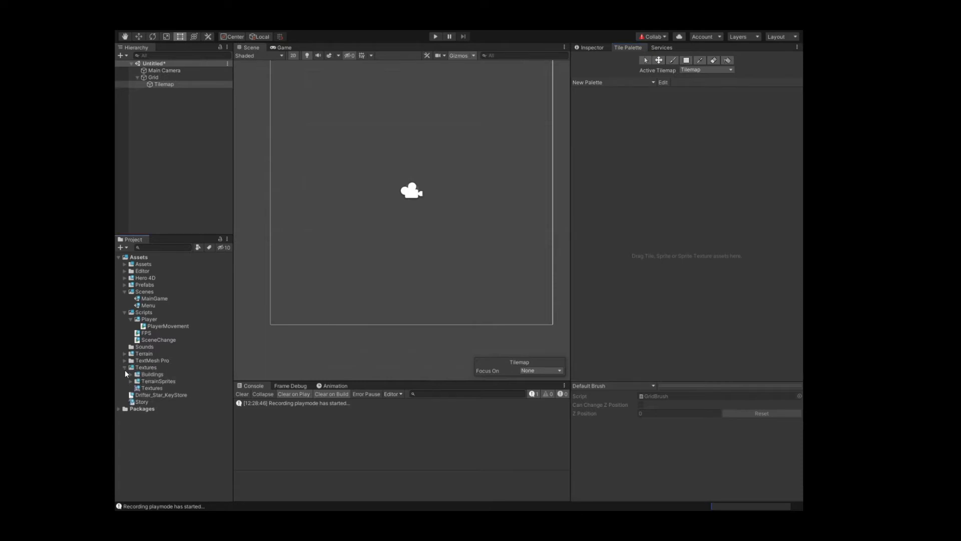
pyautogui.click(131, 381)
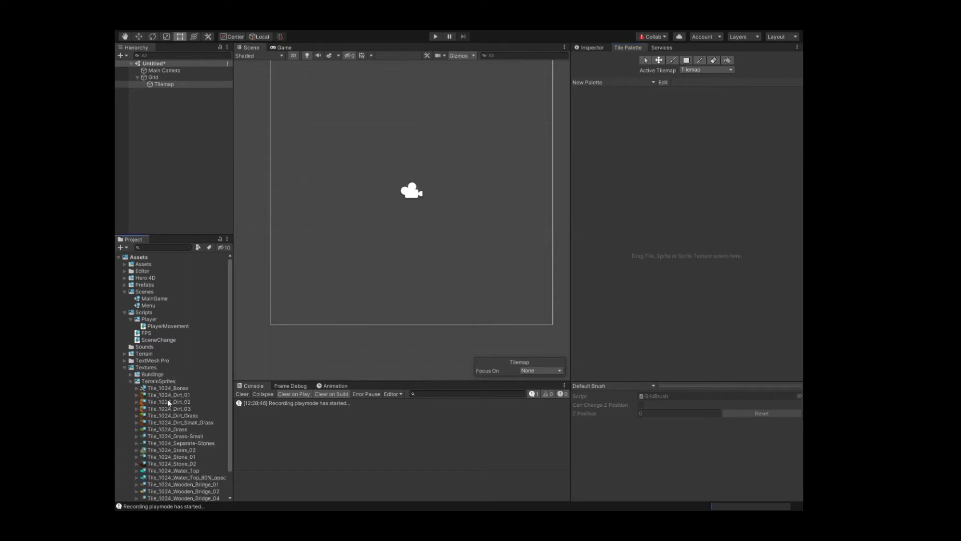
pyautogui.scroll(-2, 172, 408)
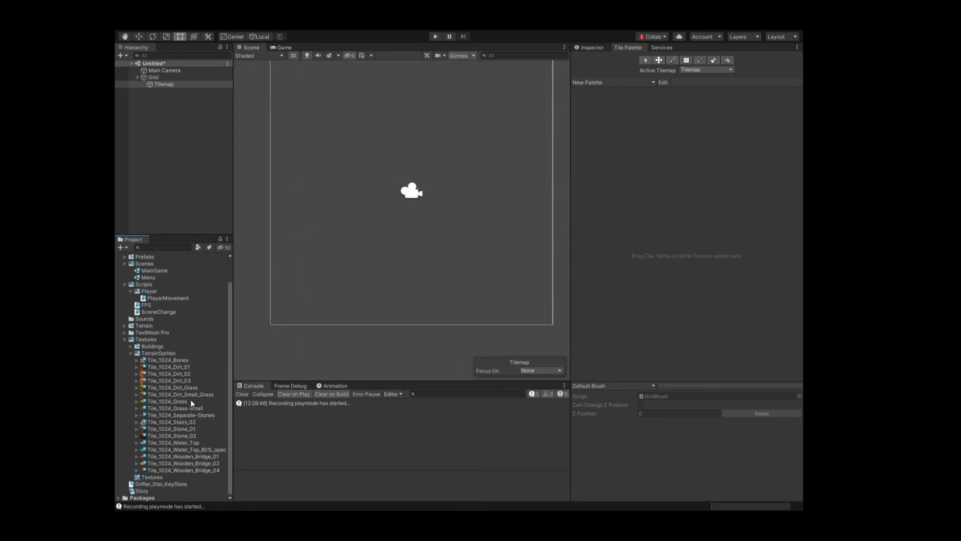
pyautogui.moveTo(164, 406); pyautogui.dragTo(638, 203)
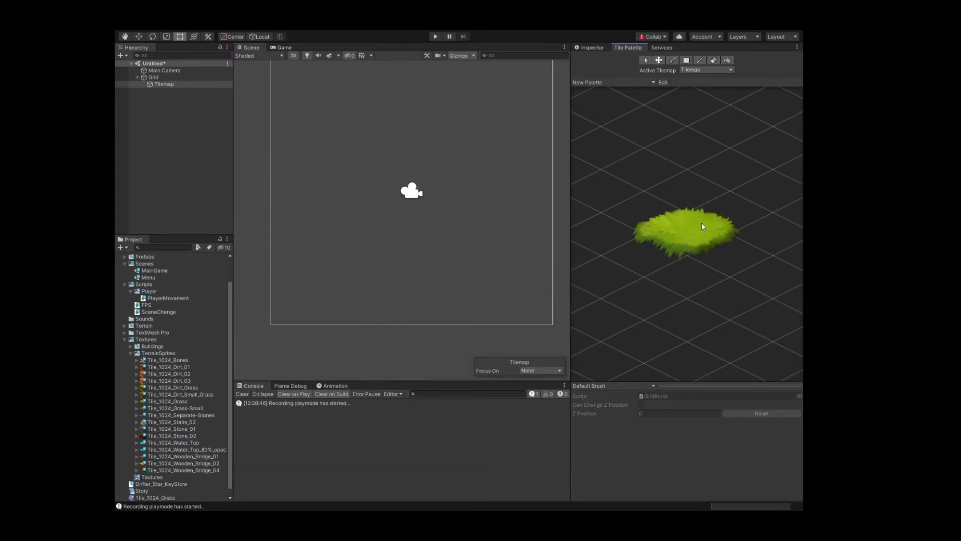
# Step: Pick the grass tile and select the Tilemap with the Box Fill tool
pyautogui.click(682, 234)
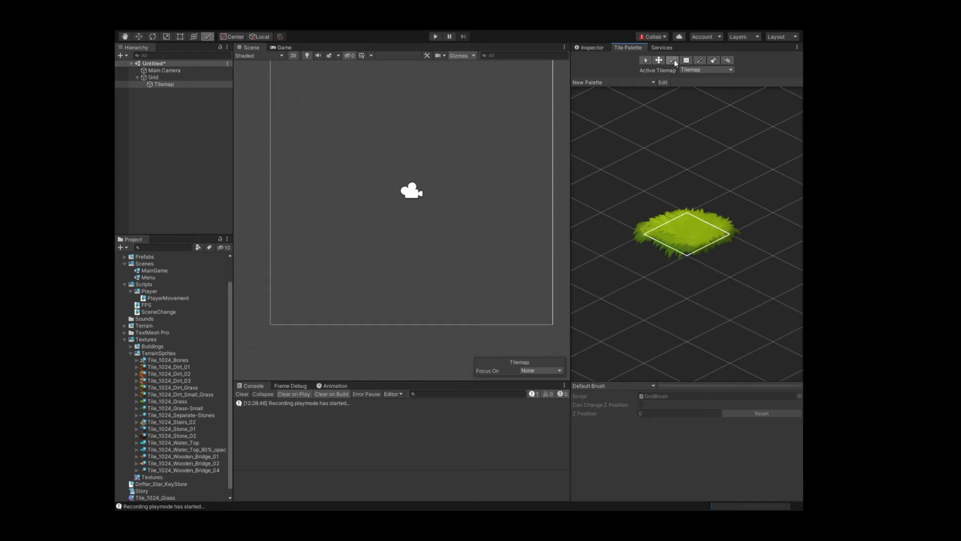
pyautogui.press('t')
pyautogui.click(215, 86)
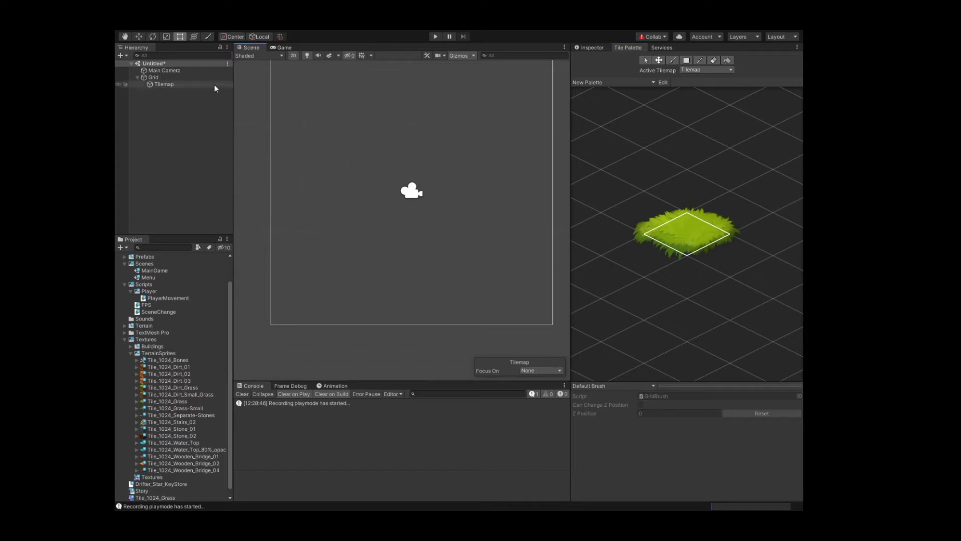
pyautogui.press('b')
# Step: Set the Grid's Cell Layout to Isometric and reselect the Tilemap
pyautogui.click(166, 76)
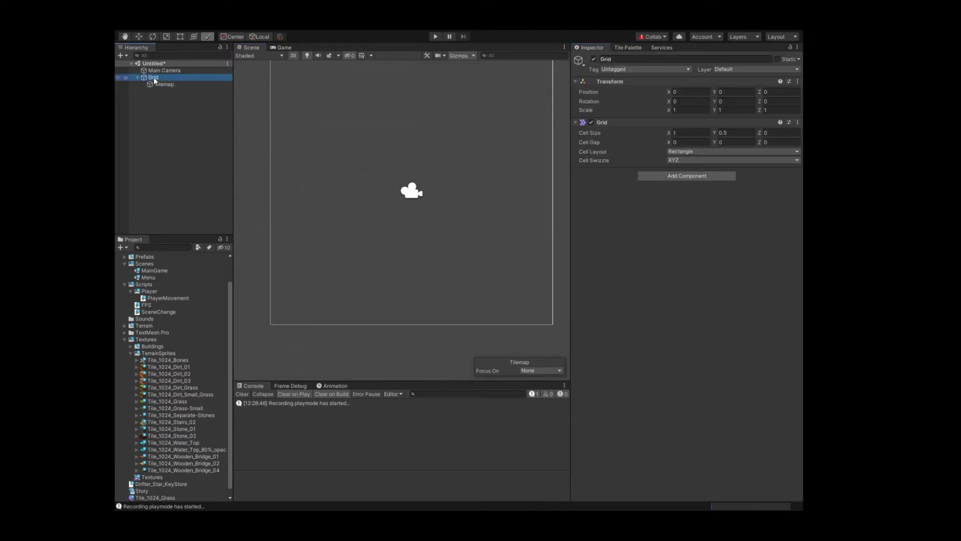
pyautogui.click(699, 183)
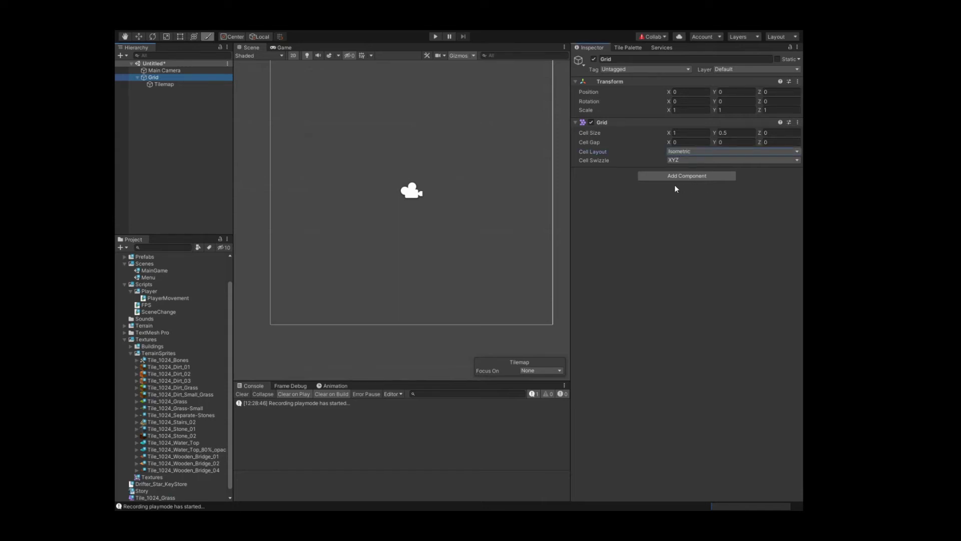
pyautogui.click(164, 85)
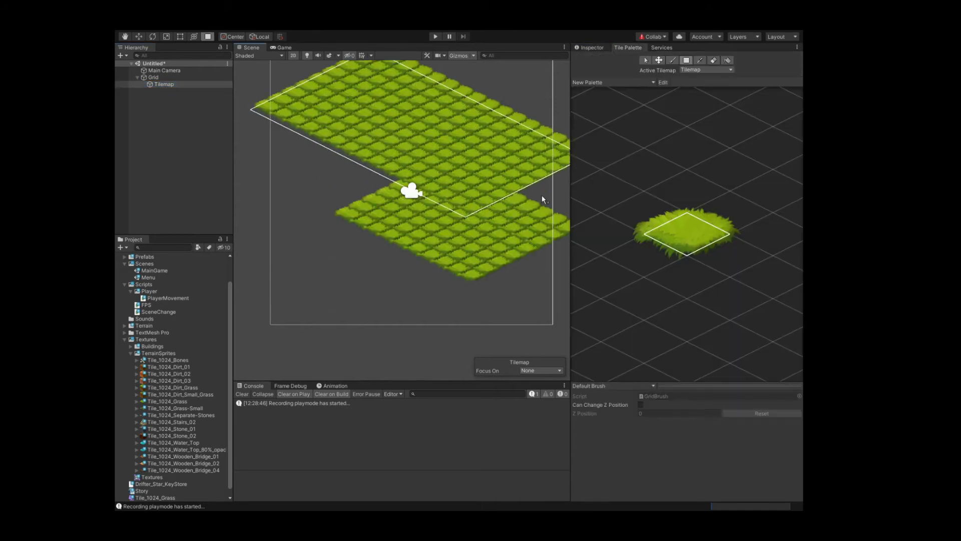
# Step: Box-fill two large Scene areas with grass tiles and bring up the Tilemap's Inspector
pyautogui.moveTo(260, 98); pyautogui.dragTo(565, 198)
pyautogui.moveTo(279, 111)
pyautogui.mouseDown()
pyautogui.moveTo(342, 284)
pyautogui.moveTo(411, 325)
pyautogui.mouseUp()
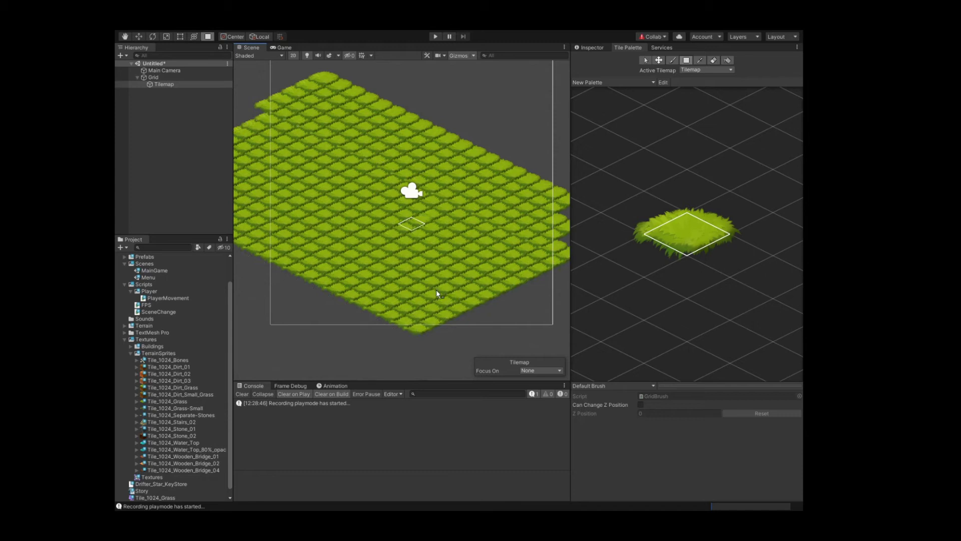
pyautogui.click(594, 48)
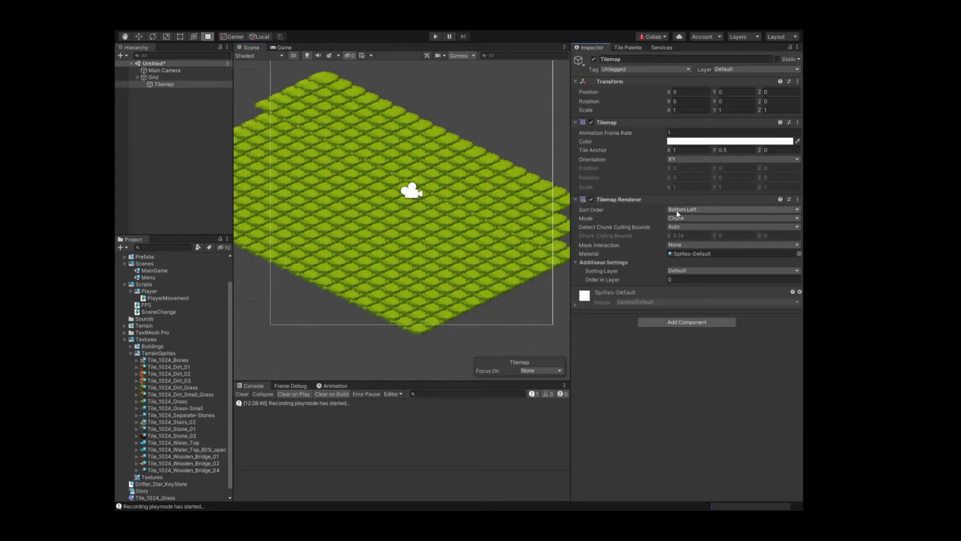
# Step: Try Top Right, Bottom Right, Bottom Left and Top Left sort orders on the Tilemap Renderer
pyautogui.click(694, 248)
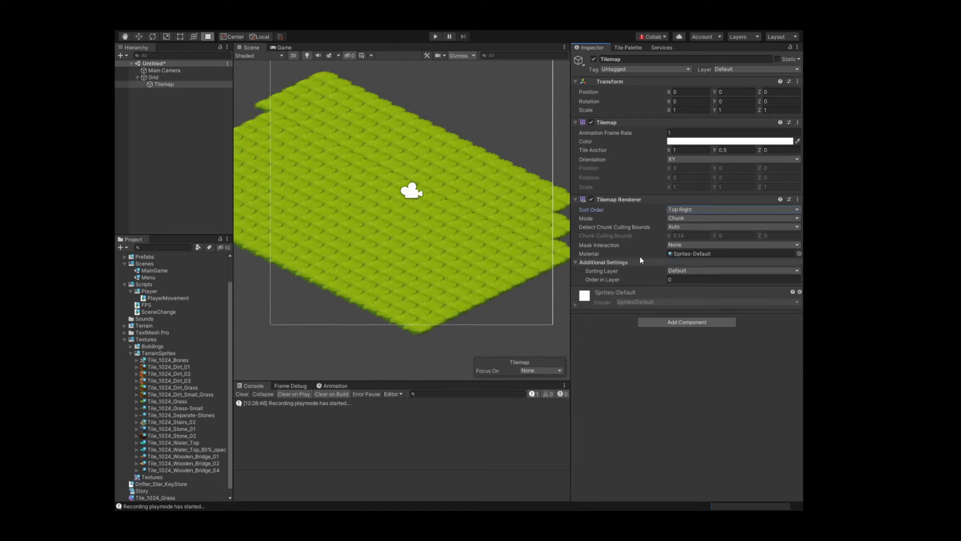
pyautogui.click(688, 235)
pyautogui.click(702, 210)
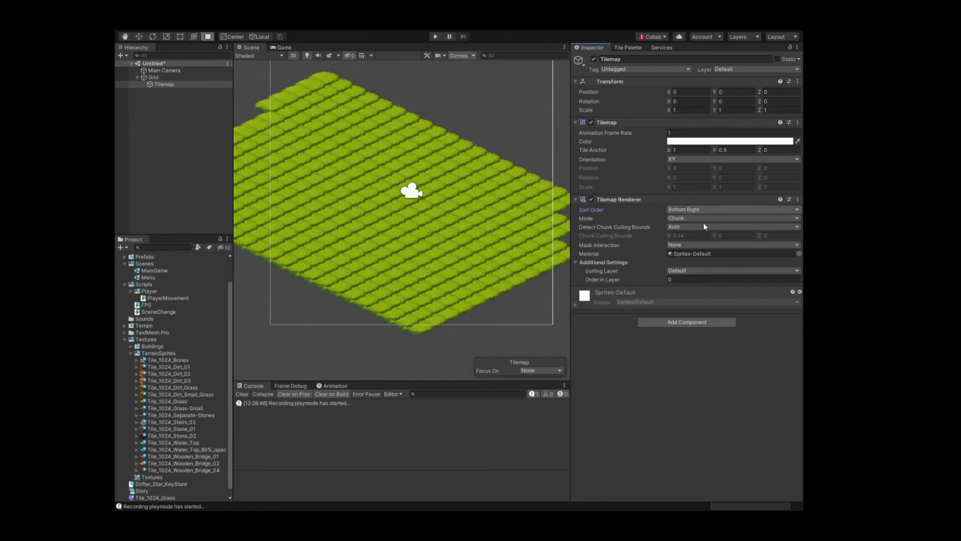
pyautogui.click(697, 238)
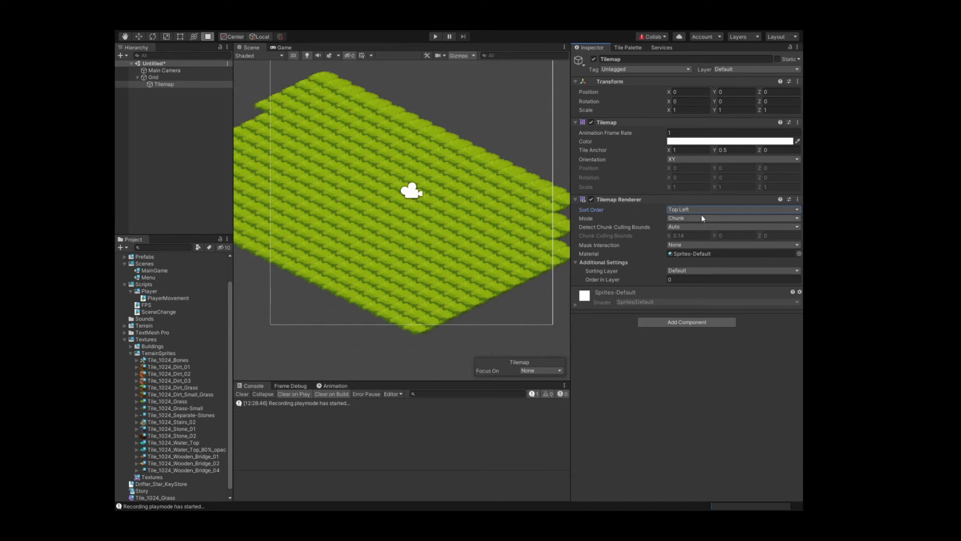
pyautogui.click(698, 209)
pyautogui.click(697, 249)
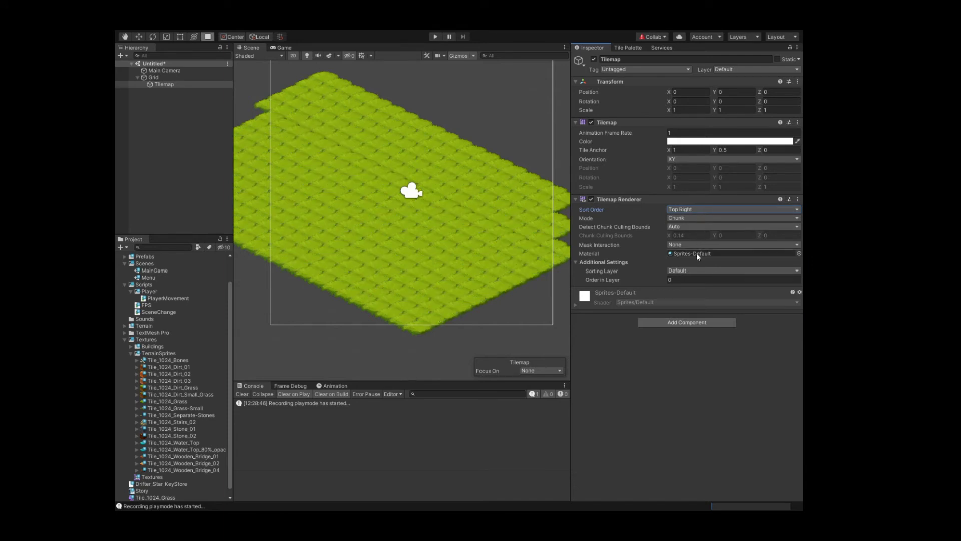
# Step: Set the Tilemap Renderer Mode to Individual and Sort Order to Bottom Right
pyautogui.click(690, 217)
pyautogui.click(691, 237)
pyautogui.click(699, 209)
pyautogui.click(697, 238)
pyautogui.click(687, 208)
pyautogui.click(696, 230)
pyautogui.click(628, 48)
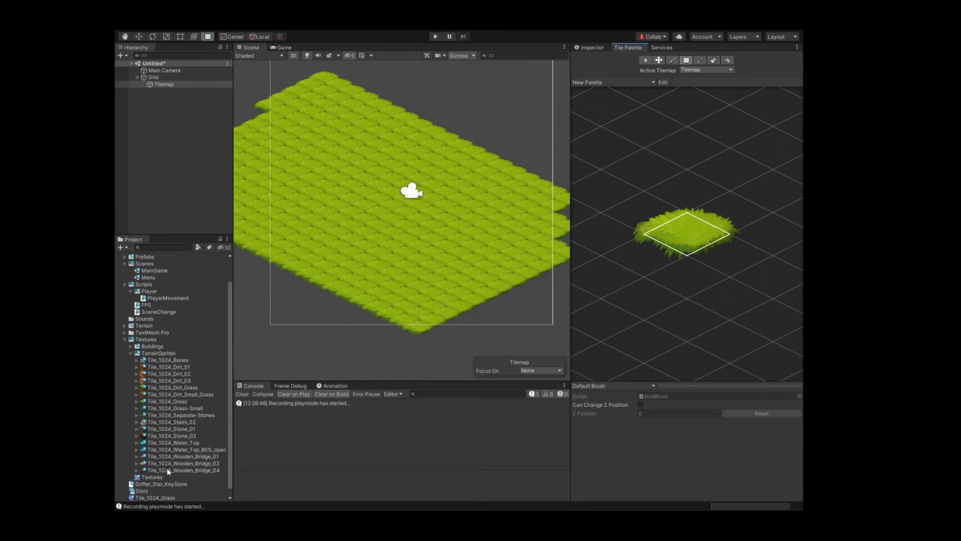
# Step: Add the wooden bridge sprite to the New Palette and pick it for painting
pyautogui.moveTo(166, 468); pyautogui.dragTo(650, 173)
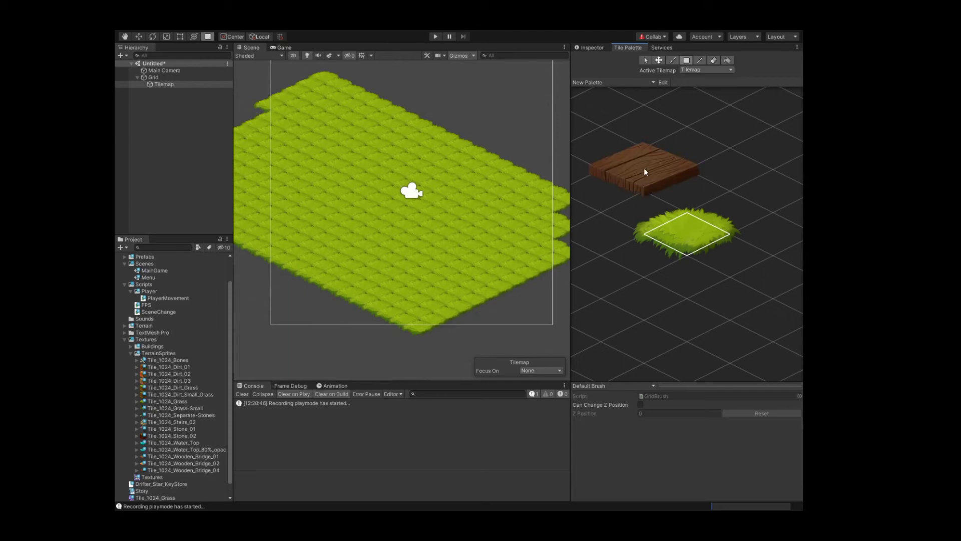
pyautogui.click(643, 167)
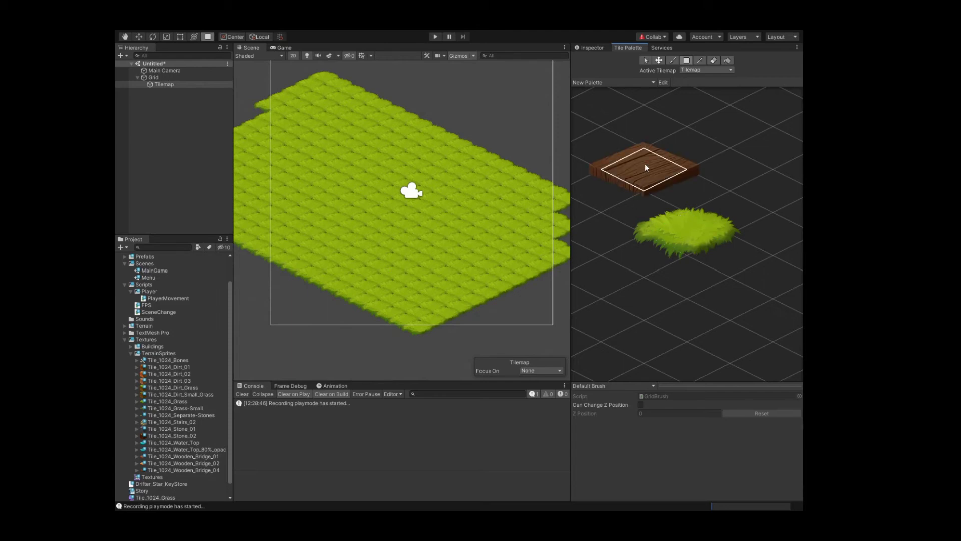
pyautogui.click(714, 60)
pyautogui.click(673, 61)
# Step: Paint wooden tiles diagonally from the grass's lower-left edge toward the upper right
pyautogui.click(304, 249)
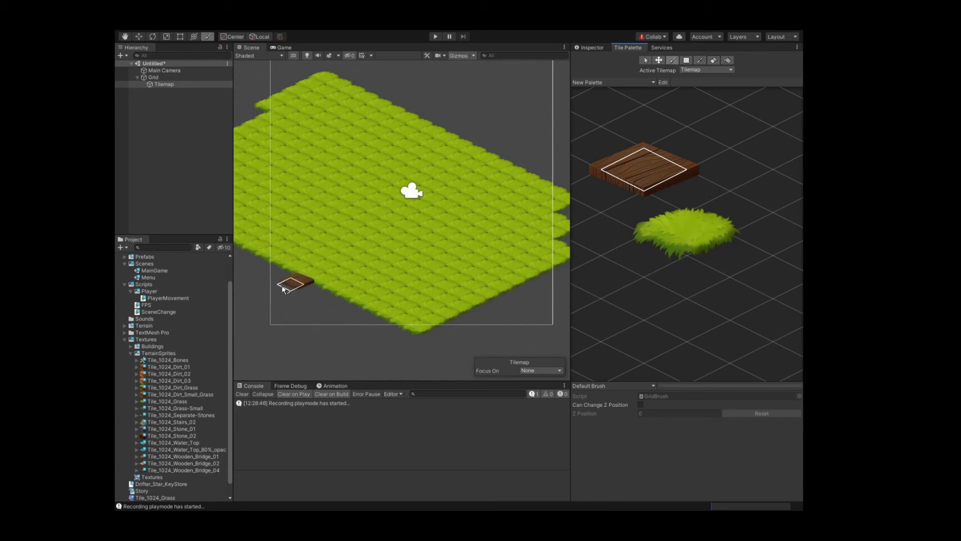
pyautogui.click(292, 262)
pyautogui.moveTo(305, 256); pyautogui.dragTo(476, 168)
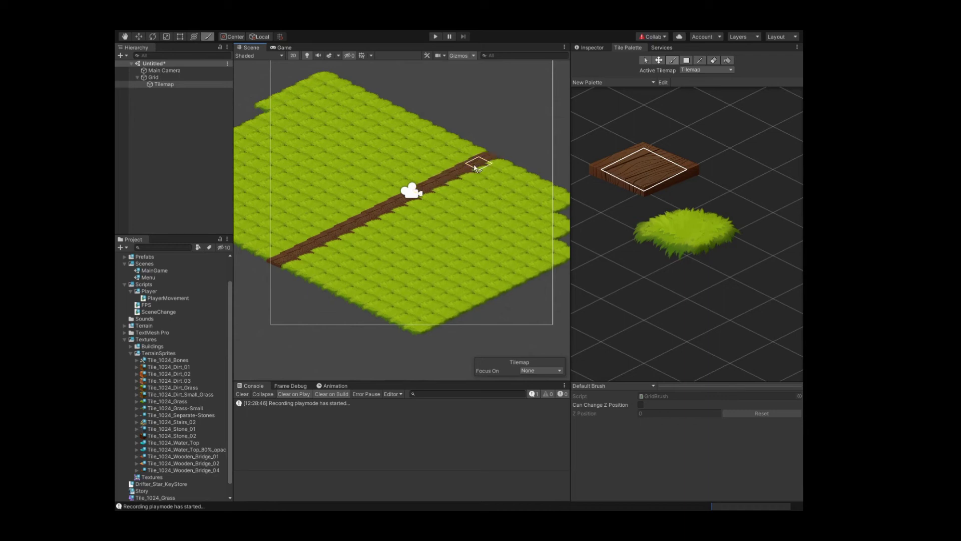
pyautogui.scroll(1, 363, 217)
pyautogui.scroll(3, 362, 217)
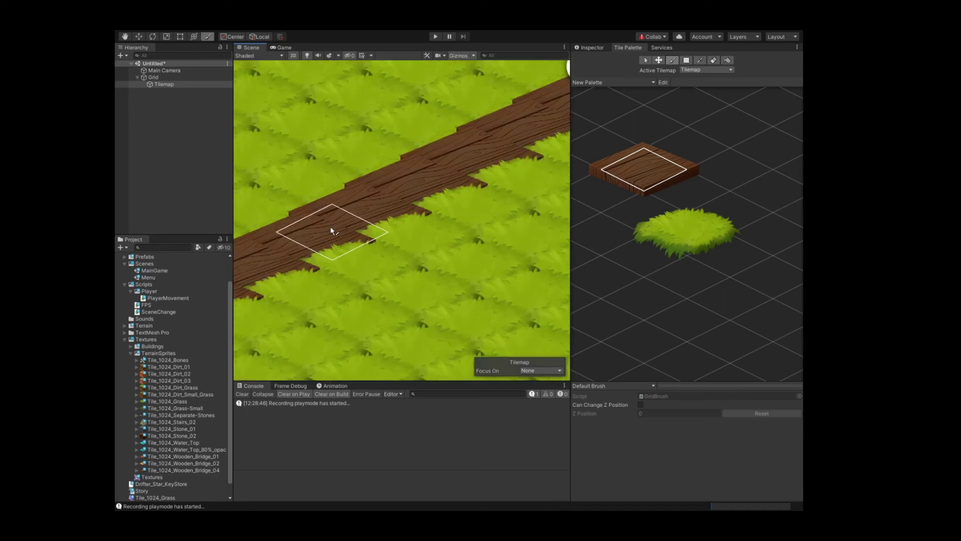
pyautogui.moveTo(331, 231); pyautogui.dragTo(297, 263)
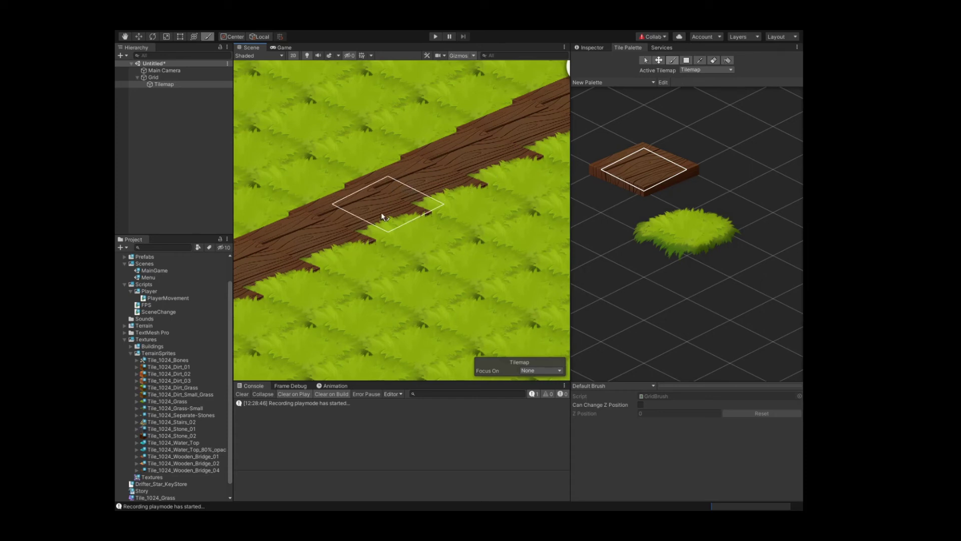
# Step: Apply 1000 pixels per unit to the Tile_1024_Stone_02 sprite
pyautogui.click(179, 436)
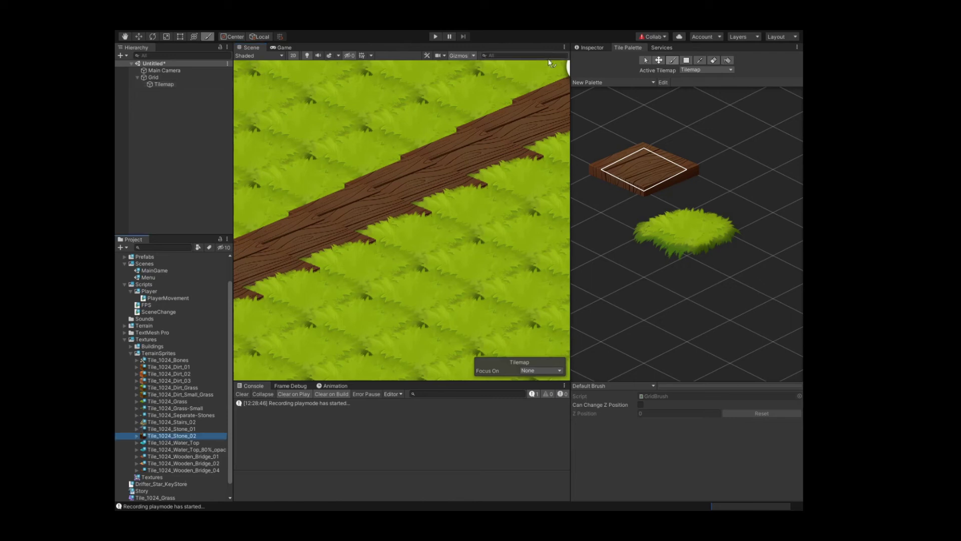
pyautogui.click(588, 46)
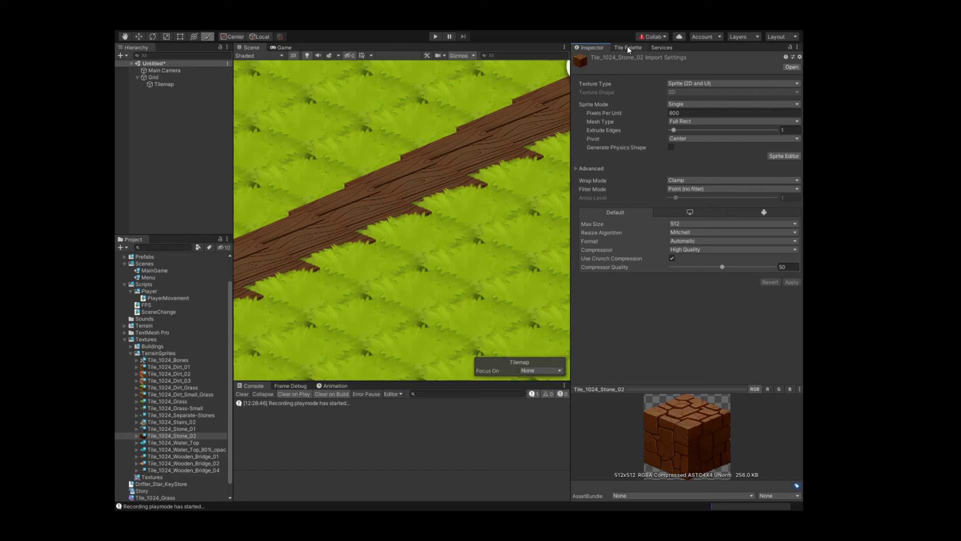
pyautogui.click(672, 112)
pyautogui.doubleClick(686, 113)
pyautogui.write('1000')
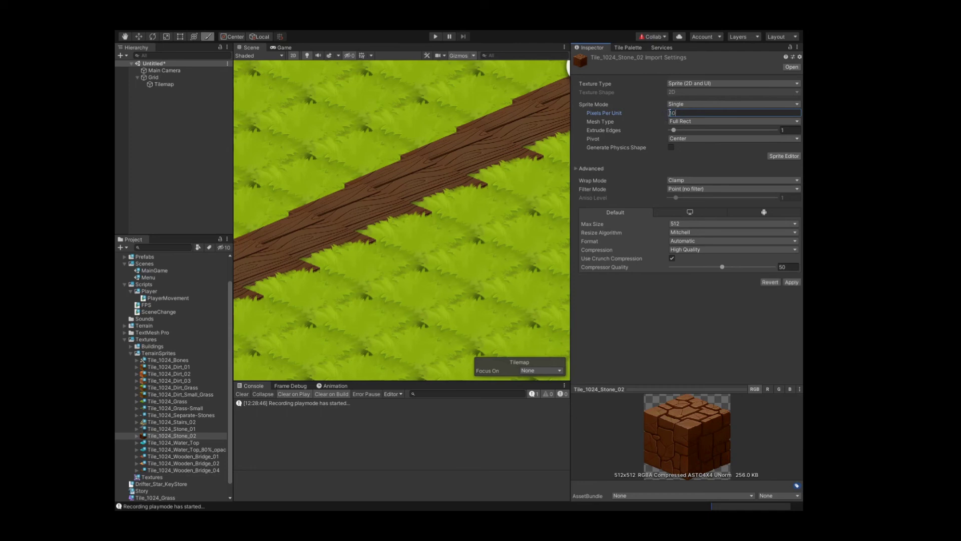
pyautogui.click(797, 282)
pyautogui.write('1024')
# Step: Try 1024 pixels per unit on the stone sprite, then restore 800
pyautogui.click(793, 283)
pyautogui.write('800')
pyautogui.click(790, 282)
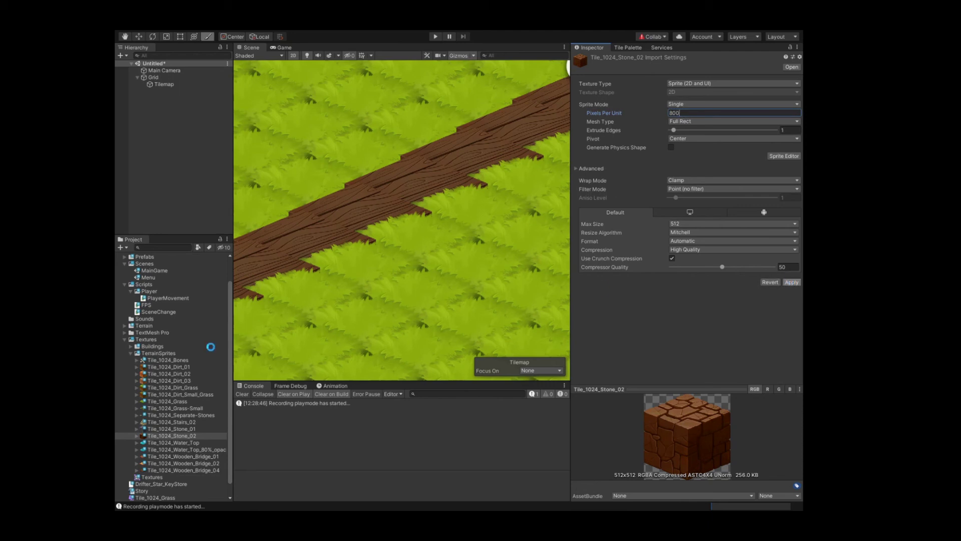
pyautogui.click(181, 471)
# Step: Try 1000 and 1024 pixels per unit on the Tile_1024_Wooden_Bridge_04 sprite
pyautogui.click(691, 114)
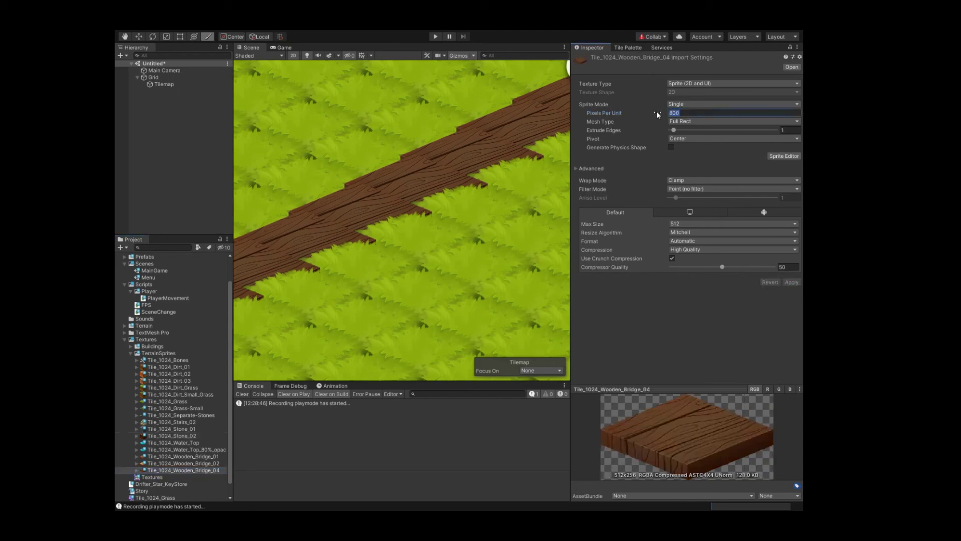
pyautogui.write('1000')
pyautogui.click(791, 282)
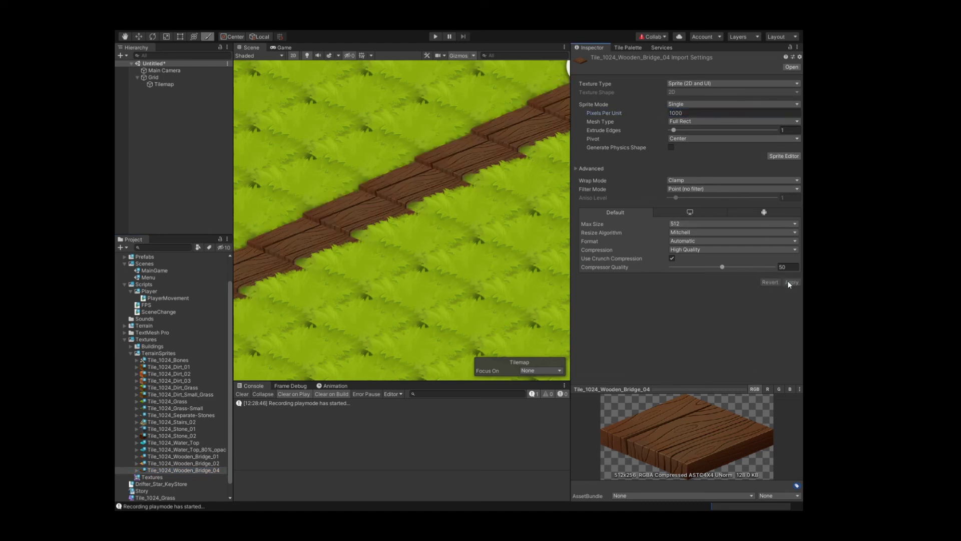
pyautogui.click(706, 114)
pyautogui.write('1024')
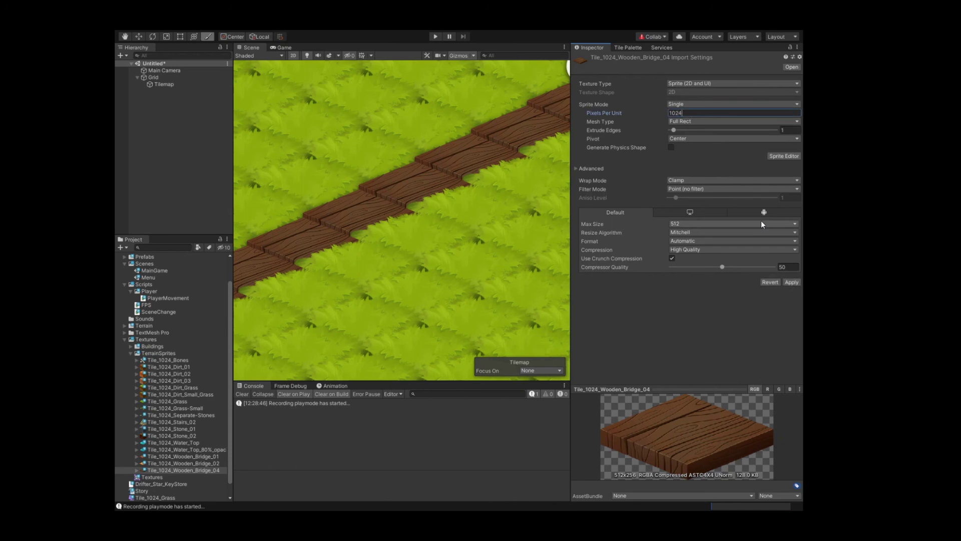
pyautogui.click(794, 283)
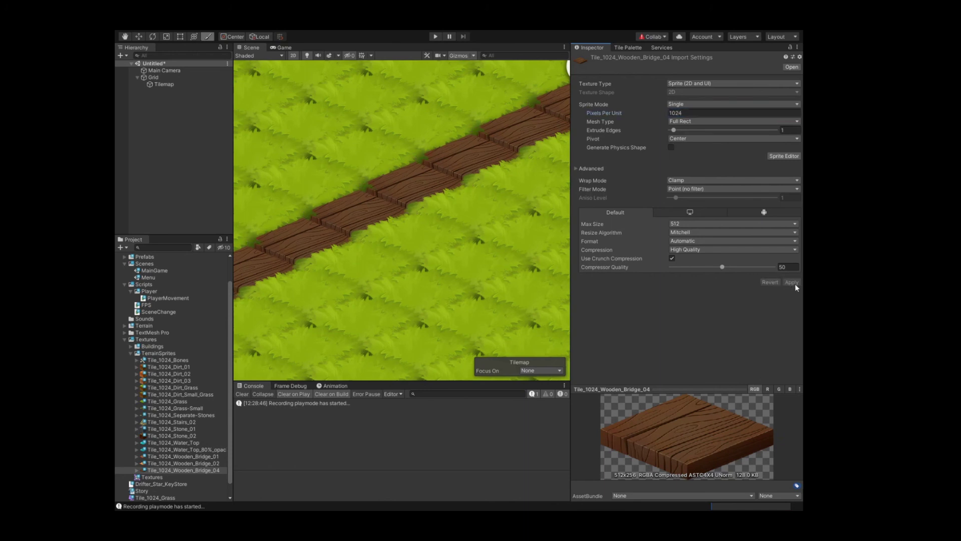
# Step: Try 1020 pixels per unit on the bridge sprite, then apply 1010
pyautogui.click(712, 113)
pyautogui.write('1020')
pyautogui.click(795, 283)
pyautogui.click(679, 113)
pyautogui.moveTo(683, 112); pyautogui.dragTo(674, 112)
pyautogui.write('10')
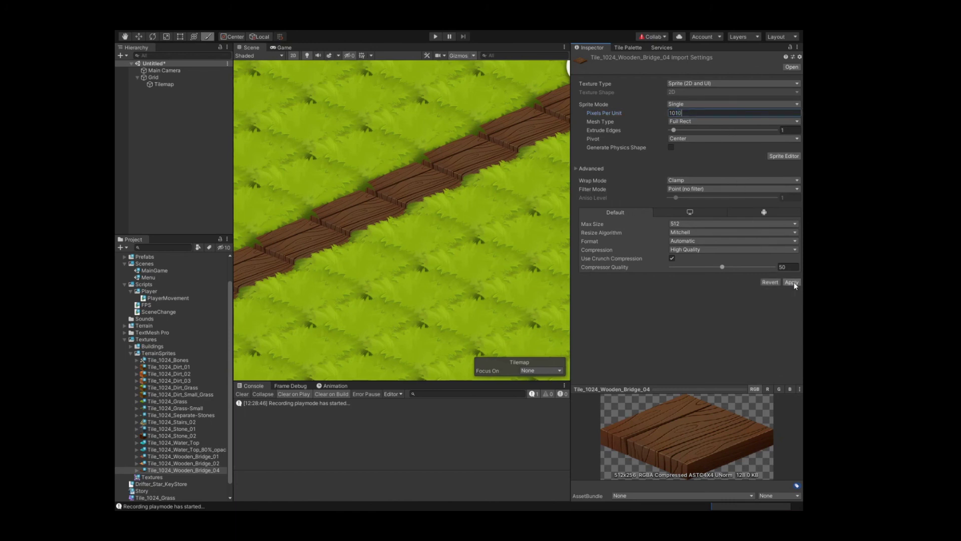
pyautogui.click(792, 282)
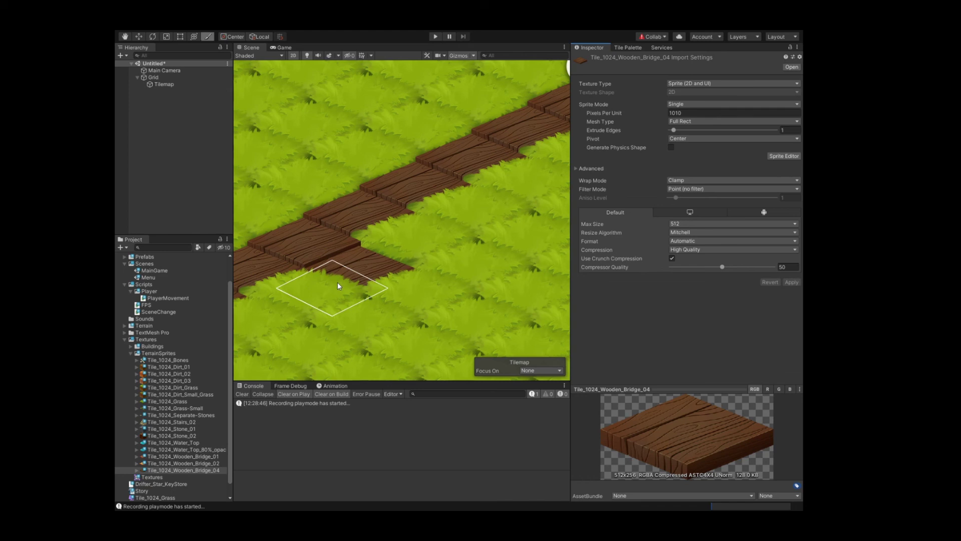
# Step: Paint more bridge tiles into the diagonal road's gaps, then select the Tilemap object
pyautogui.moveTo(337, 282); pyautogui.dragTo(418, 233)
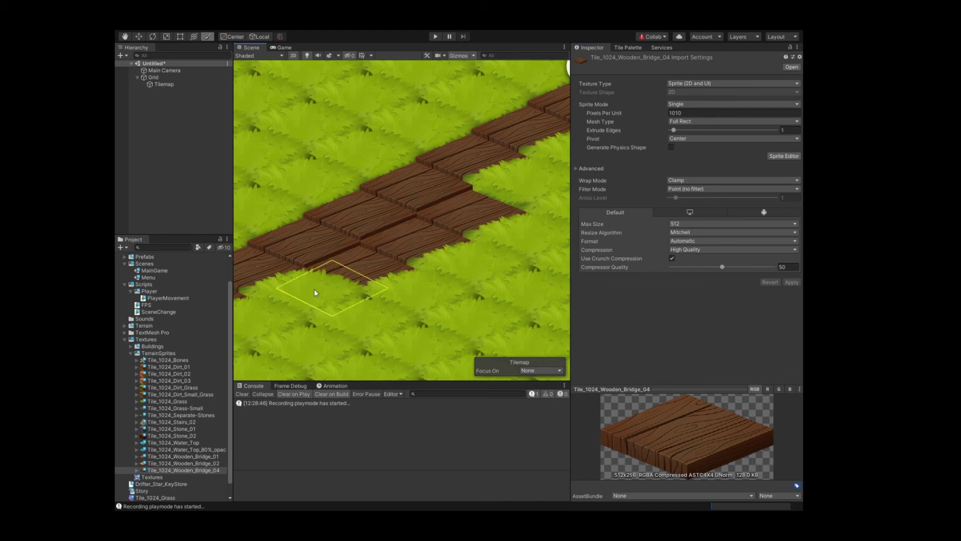
pyautogui.scroll(-3, 421, 241)
pyautogui.scroll(-2, 425, 237)
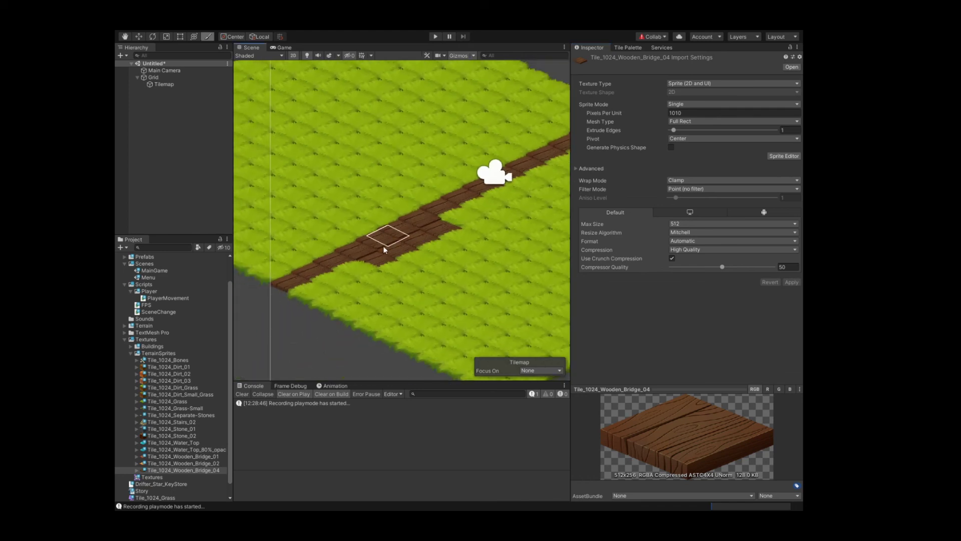
pyautogui.scroll(-2, 383, 245)
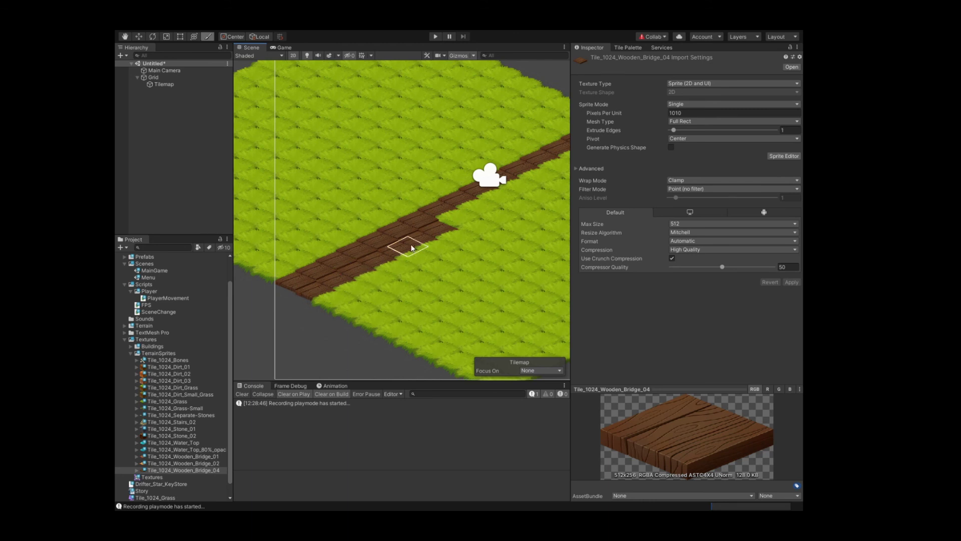
pyautogui.moveTo(408, 243); pyautogui.dragTo(311, 300, button='middle')
pyautogui.moveTo(380, 260); pyautogui.dragTo(478, 222)
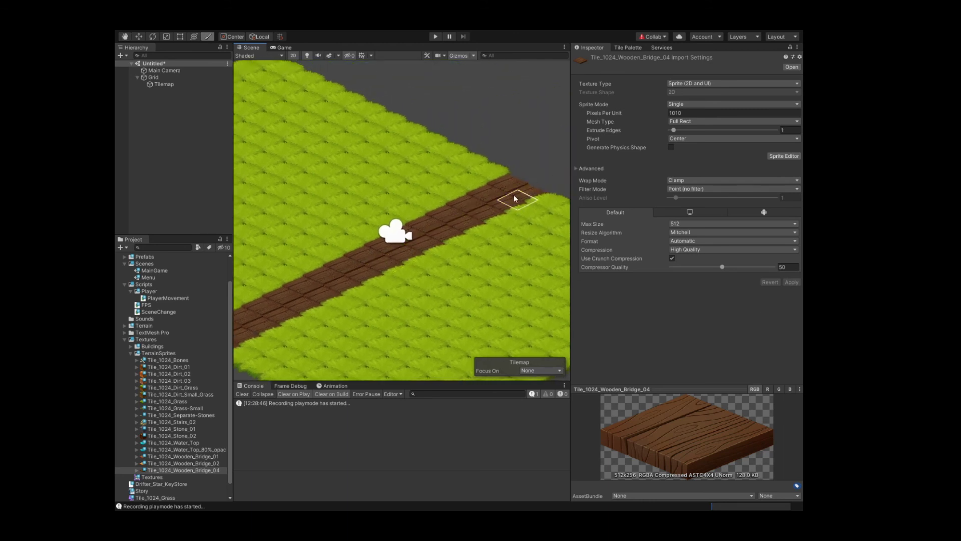
pyautogui.scroll(2, 514, 194)
pyautogui.scroll(2, 471, 226)
pyautogui.click(164, 83)
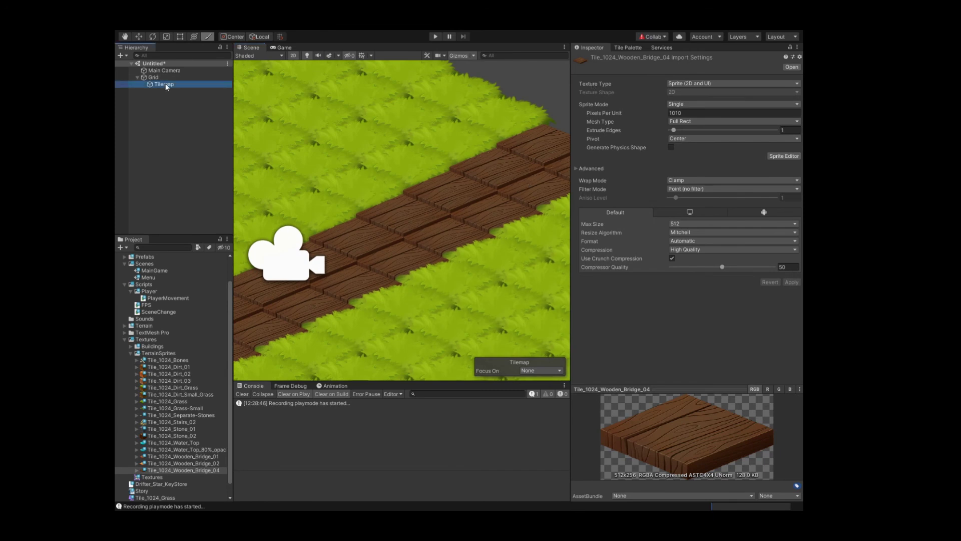